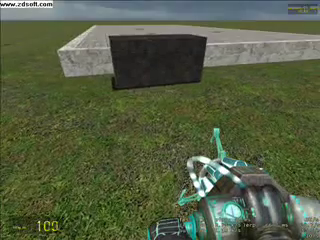
Walk up to and circle the dark block on the slab, then bring up the spawn menu.
key(w)
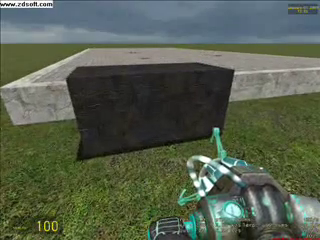
key(w)
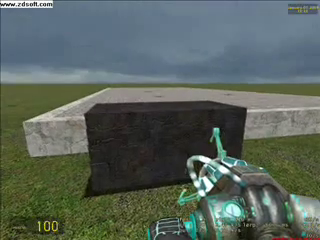
key(a)
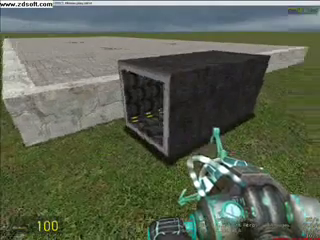
key(q)
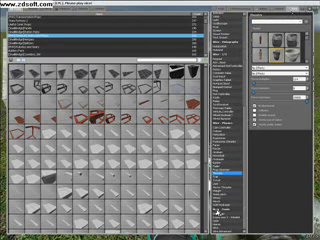
Equip the Wire Screen tool from Wire - Display with a chosen screen model.
click(286, 22)
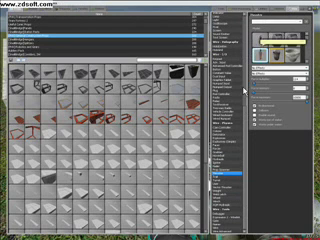
scroll(228, 112, up, 2)
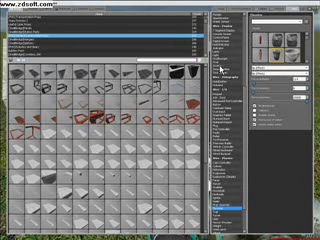
click(221, 67)
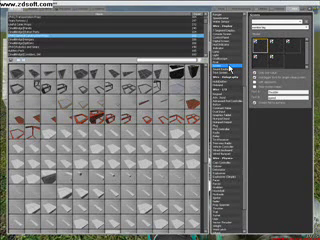
click(229, 68)
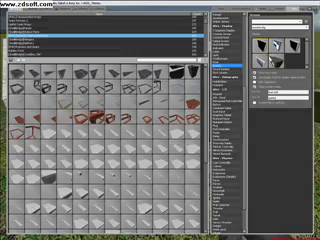
key(q)
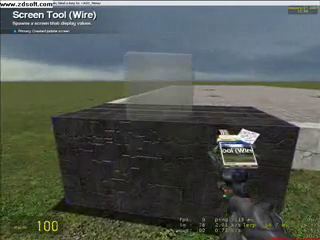
Spawn a screen on the block, then reposition the block with the physics gun.
click(160, 120)
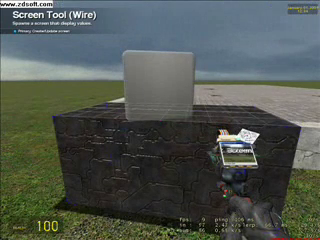
scroll(160, 120, up, 1)
key(z)
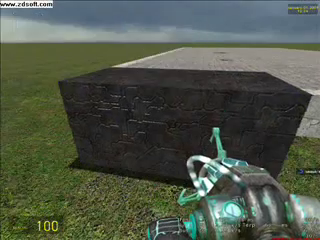
click(160, 120)
drag(160, 120, 160, 120)
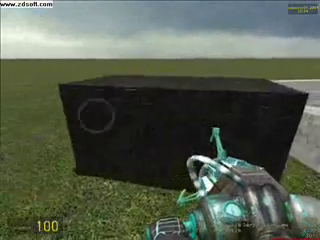
scroll(160, 120, down, 1)
click(160, 120)
Place the 'time left' screen on the block top and turn the block with the physgun.
key(w)
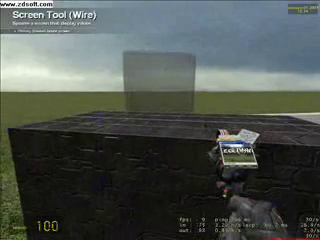
key(w)
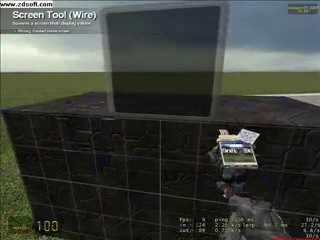
click(160, 120)
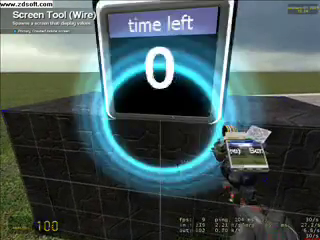
key(s)
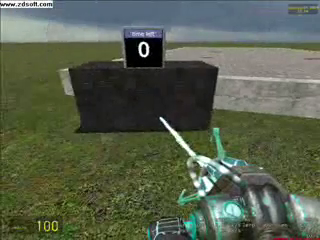
key(w)
drag(160, 120, 160, 120)
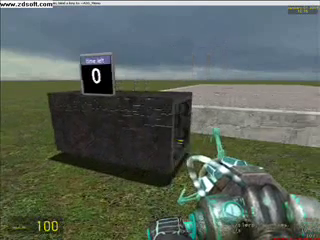
Select the Wire Time Chip tool and a chip model, and place it on the block's side.
key(q)
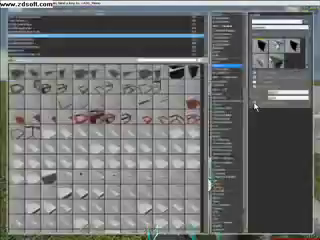
click(240, 66)
scroll(241, 68, down, 4)
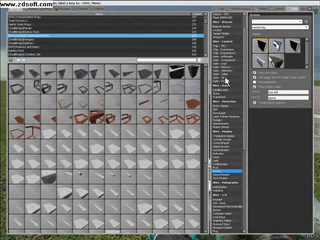
click(226, 80)
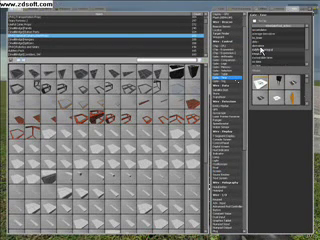
click(257, 47)
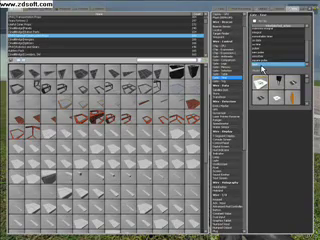
key(q)
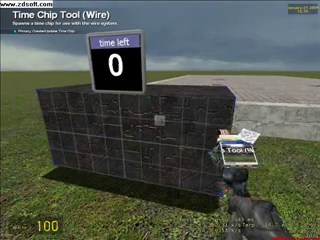
click(158, 120)
Place a Wire Numpad Input on the block's front face.
key(q)
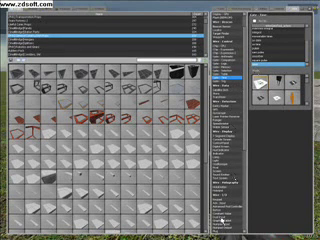
click(228, 226)
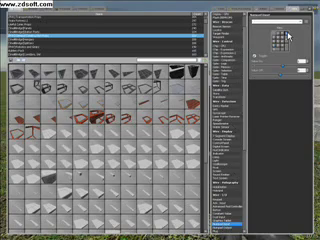
key(q)
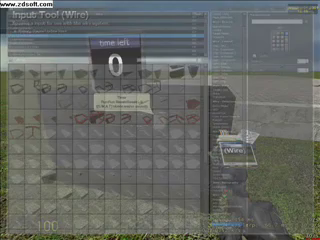
key(w)
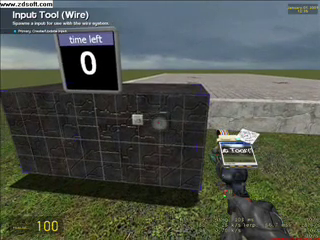
click(160, 120)
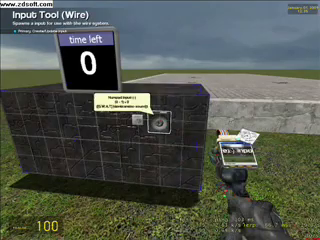
Wire the numpad input to another component using the Advanced Wiring Tool.
key(q)
scroll(226, 190, down, 3)
scroll(226, 215, down, 2)
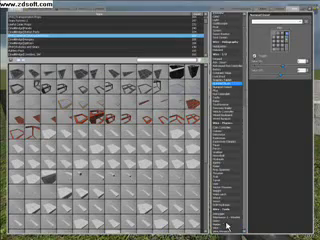
click(226, 231)
key(q)
click(160, 120)
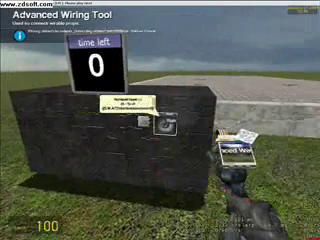
click(160, 120)
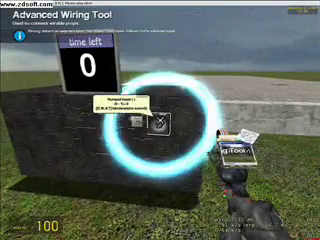
key(q)
scroll(226, 108, up, 3)
scroll(226, 105, up, 3)
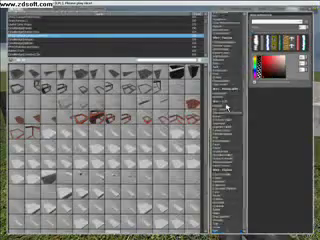
scroll(226, 100, up, 3)
scroll(226, 90, up, 3)
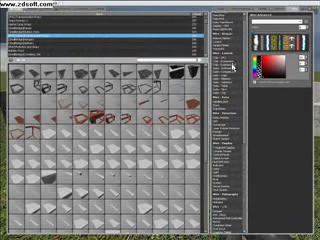
Place a Wire Arithmetic Gate on the block's front beside the numpad input.
click(228, 70)
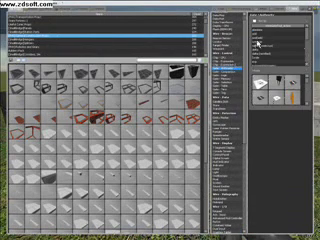
scroll(271, 56, down, 2)
scroll(271, 56, down, 2)
scroll(271, 56, down, 2)
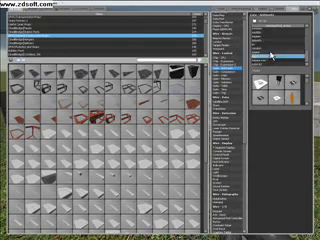
key(q)
key(q)
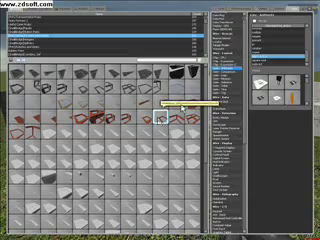
click(268, 66)
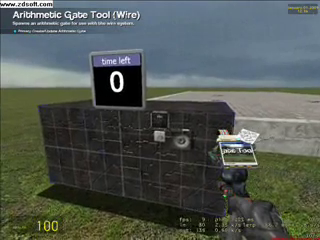
click(160, 120)
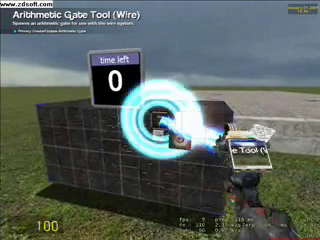
key(q)
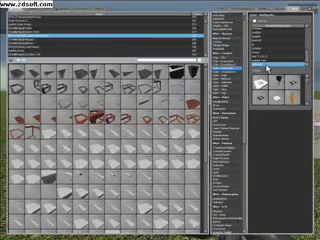
click(232, 78)
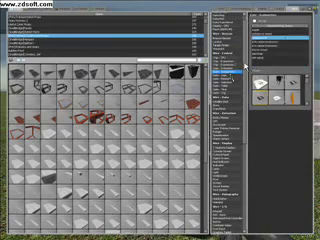
Choose the comparison gate's operation and place the gate below the other components.
click(262, 34)
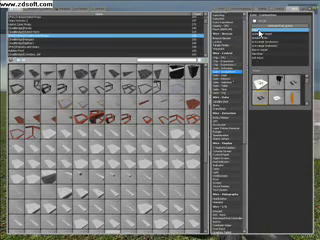
key(q)
click(160, 120)
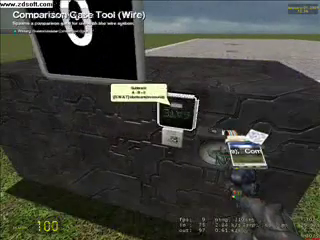
key(q)
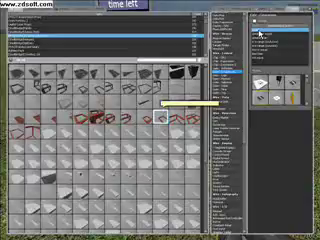
click(262, 46)
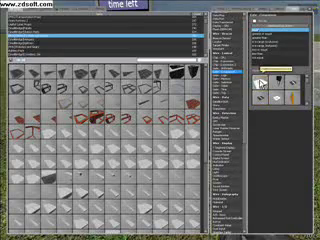
key(q)
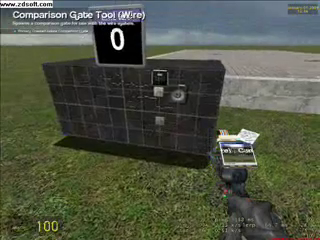
key(q)
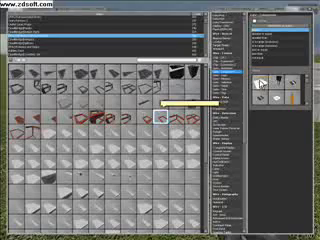
Spawn a constant Value entity on the block's front alongside the gates.
click(231, 224)
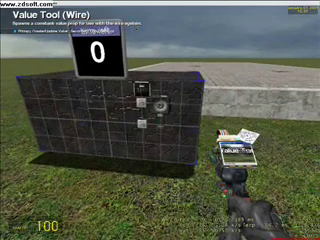
click(160, 120)
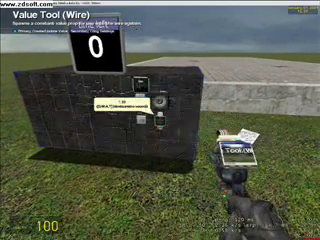
key(q)
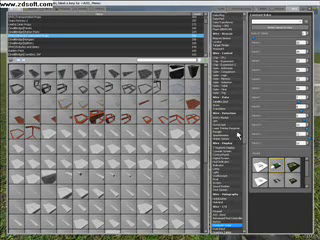
scroll(228, 186, down, 3)
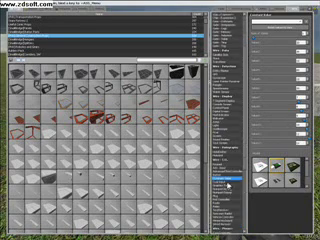
Place a Wire Numpad Output on the block's front beneath the other components.
click(226, 196)
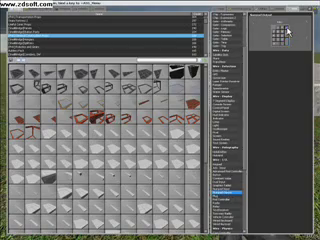
key(q)
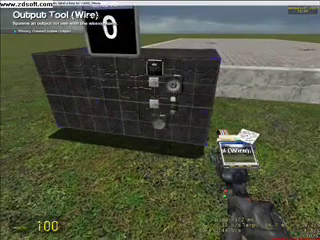
click(160, 120)
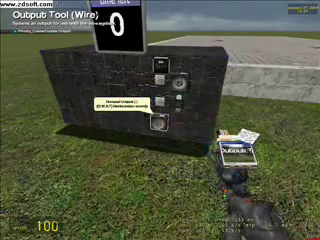
key(q)
scroll(225, 200, down, 3)
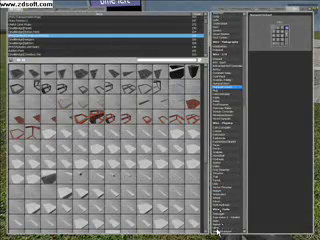
Place a second arithmetic gate on the block's front.
click(228, 233)
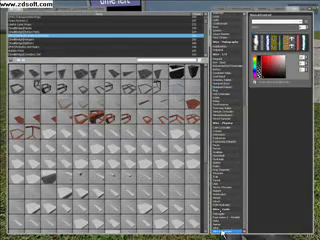
key(q)
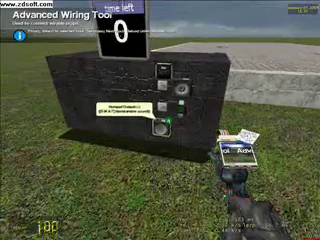
key(q)
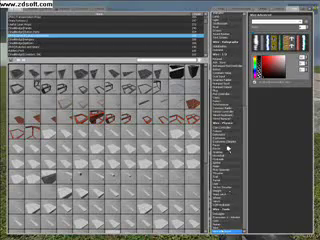
scroll(228, 147, up, 3)
scroll(228, 147, up, 2)
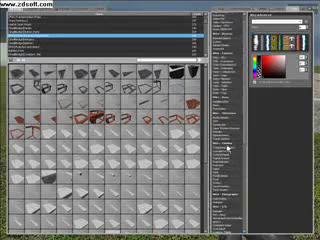
click(230, 68)
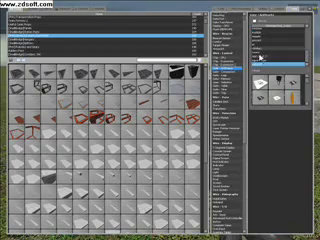
key(q)
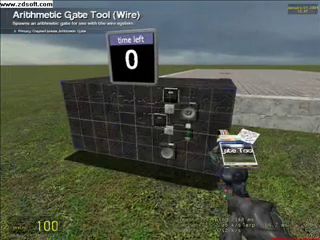
click(160, 120)
Equip the Advanced Wiring Tool to connect the mounted components.
key(q)
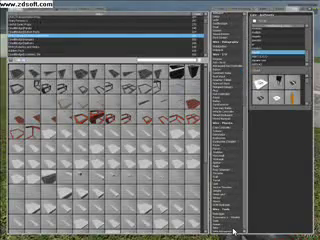
click(228, 233)
key(q)
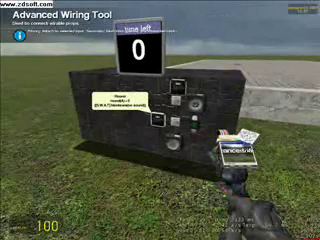
Wire one gate input to the Timer and Subtract input A to the 20 value.
click(160, 120)
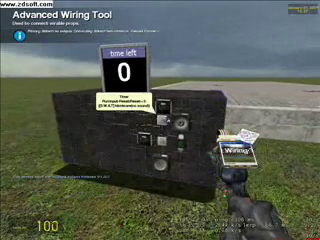
click(160, 120)
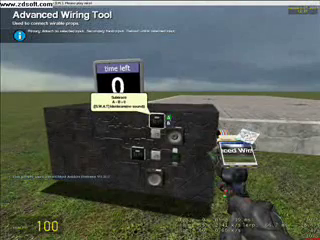
click(160, 120)
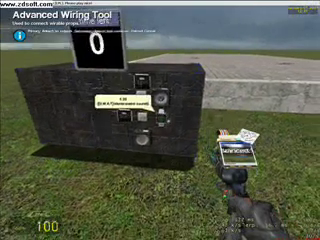
click(160, 120)
key(s)
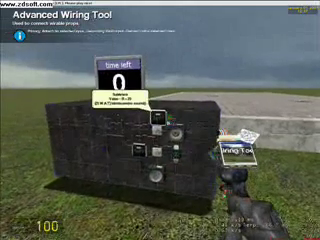
Connect the Round gate's input to the Timer output.
click(160, 120)
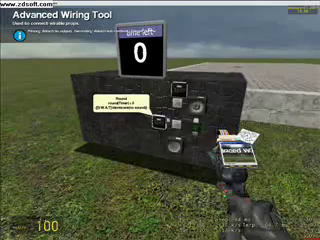
click(160, 120)
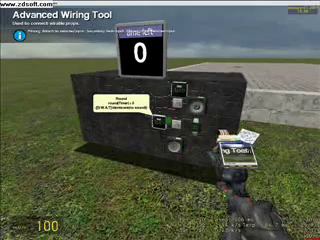
key(w)
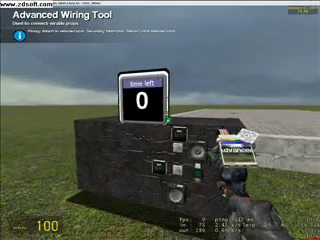
Link the Numpad Output to the Timer's Run/Reset inputs.
key(w)
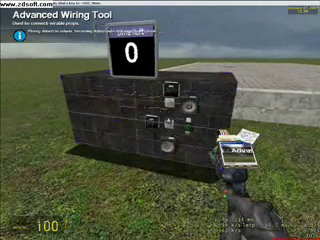
key(w)
click(160, 120)
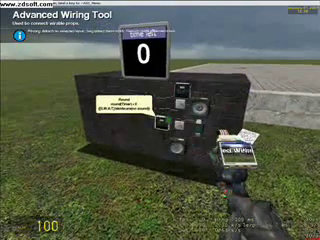
key(w)
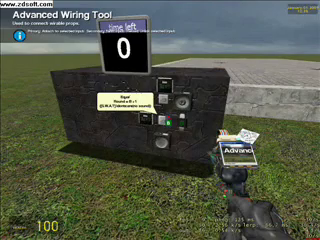
key(s)
key(w)
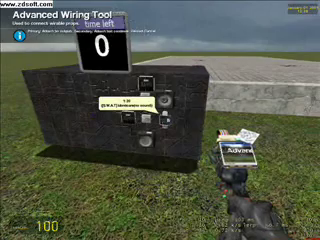
click(160, 120)
key(w)
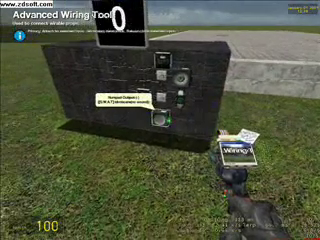
click(160, 120)
drag(160, 120, 170, 110)
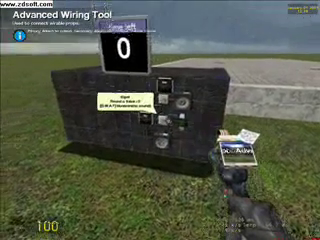
click(160, 120)
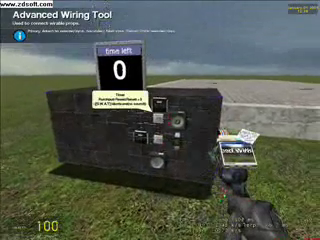
Feed the Round gate's output into Subtract input B.
click(160, 120)
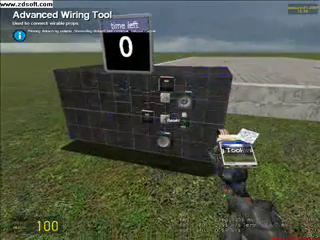
click(160, 120)
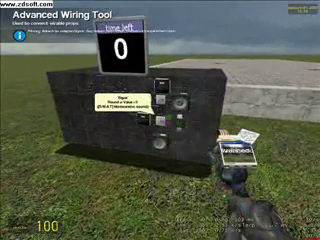
drag(160, 120, 160, 60)
click(160, 120)
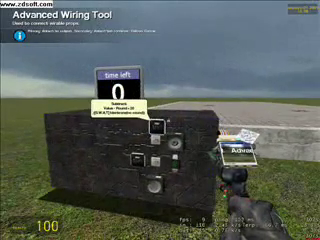
Connect the time left screen to the Subtract output and switch to the Physgun.
click(160, 120)
key(1)
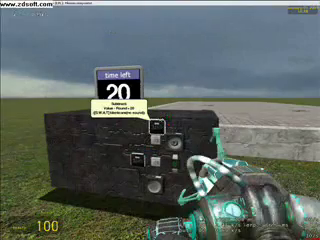